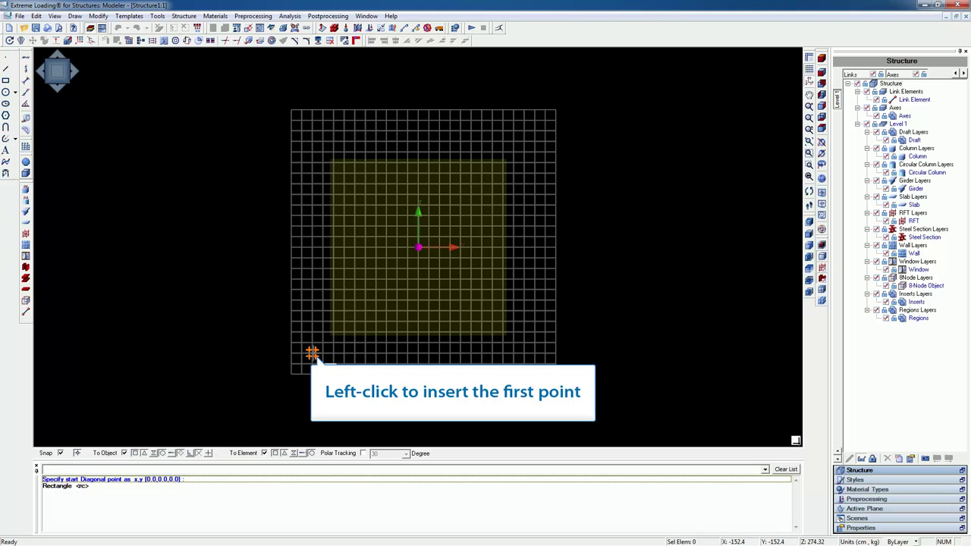
- Draw a rectangle on the grid from (-152.4, -152.4) to (106.68, 60.96) and set its width and height to 500 cm
left_click(312, 353)
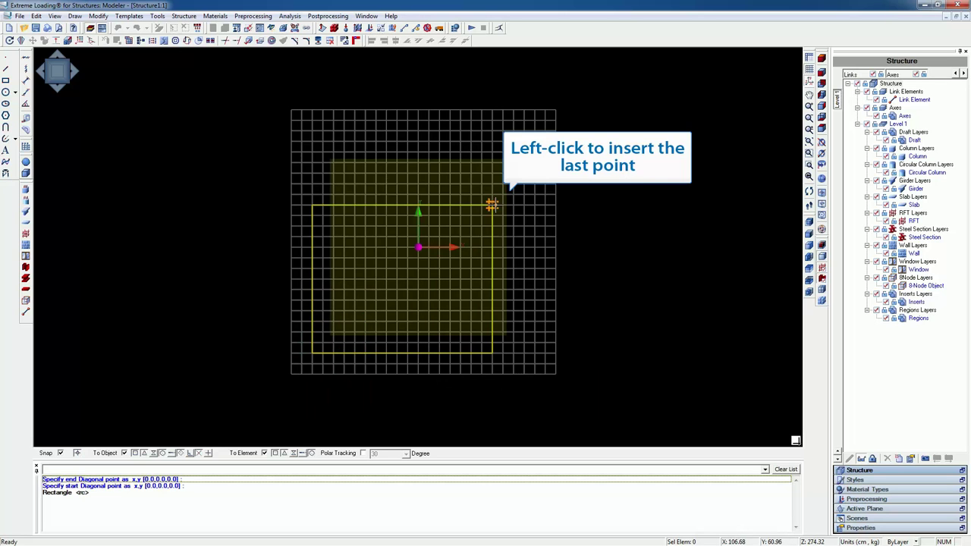
left_click(493, 204)
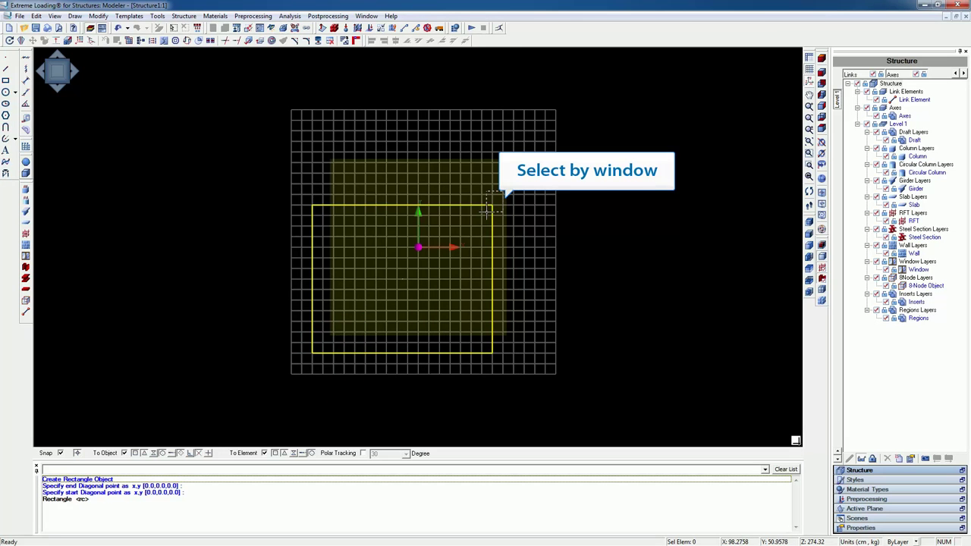
left_click(493, 205)
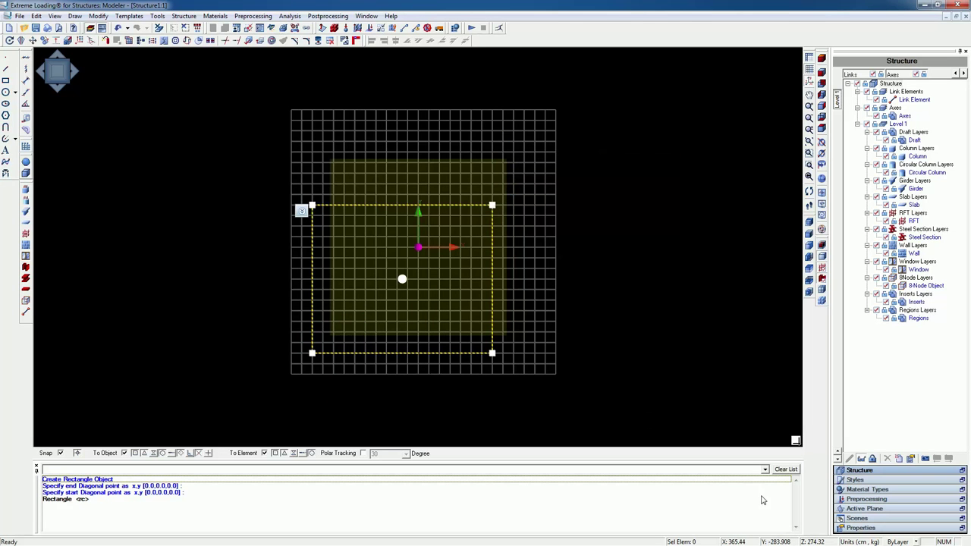
left_click(857, 528)
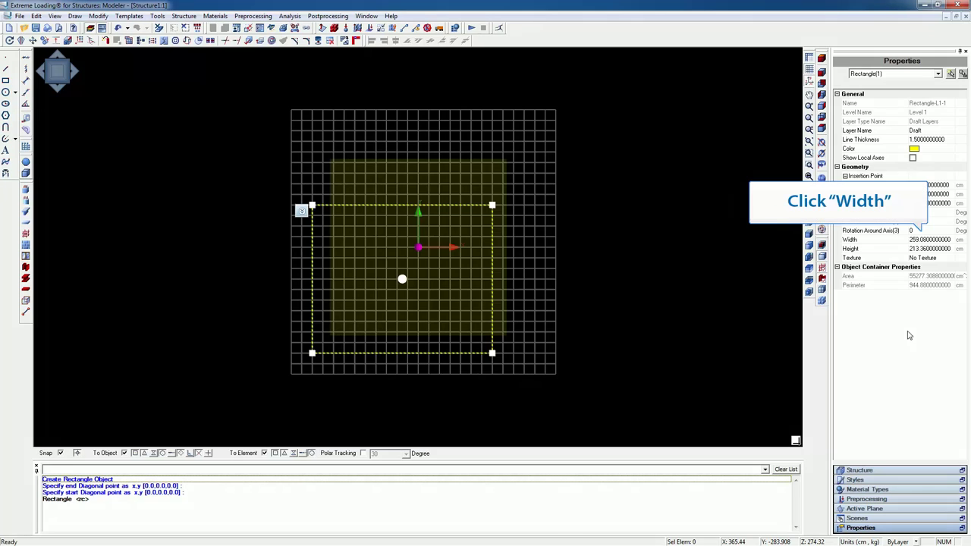
left_click(924, 239)
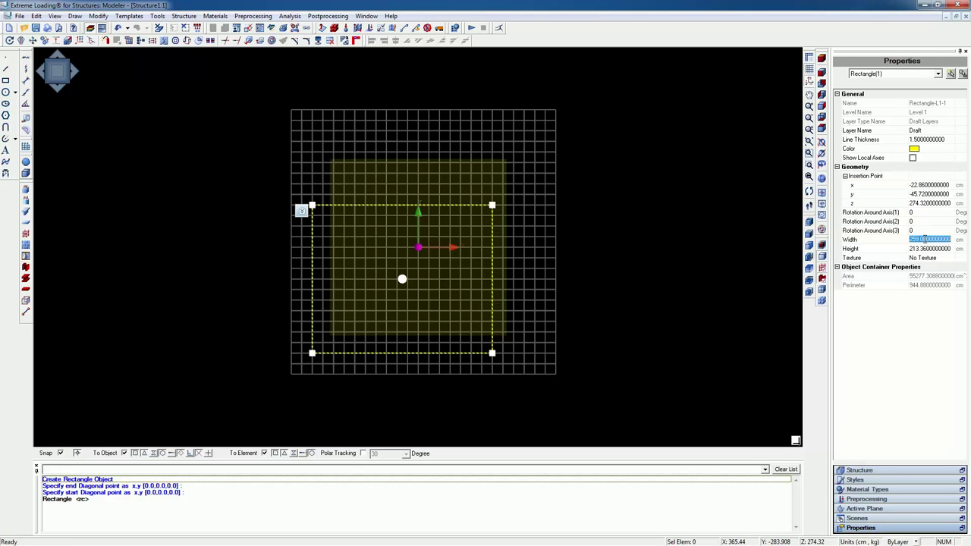
type("5")
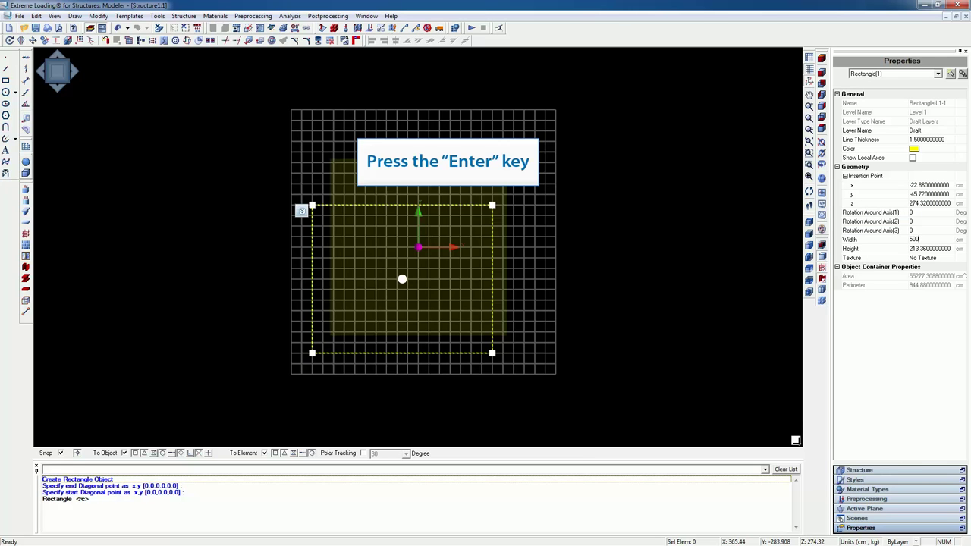
key("Return")
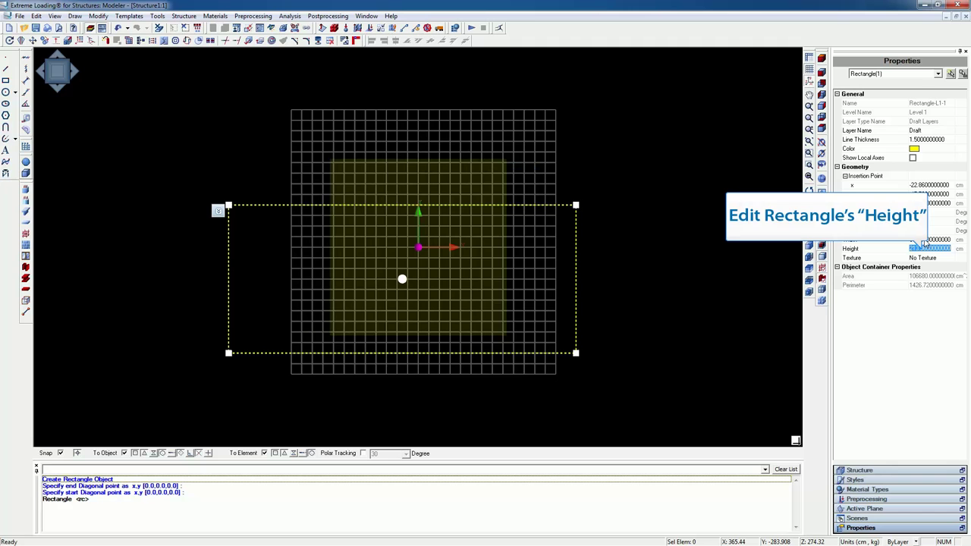
type("5")
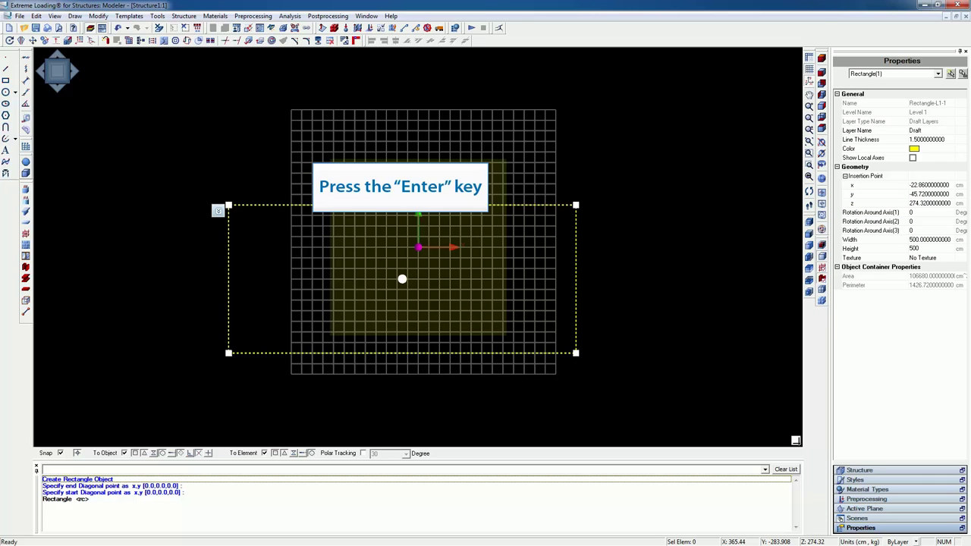
key("Return")
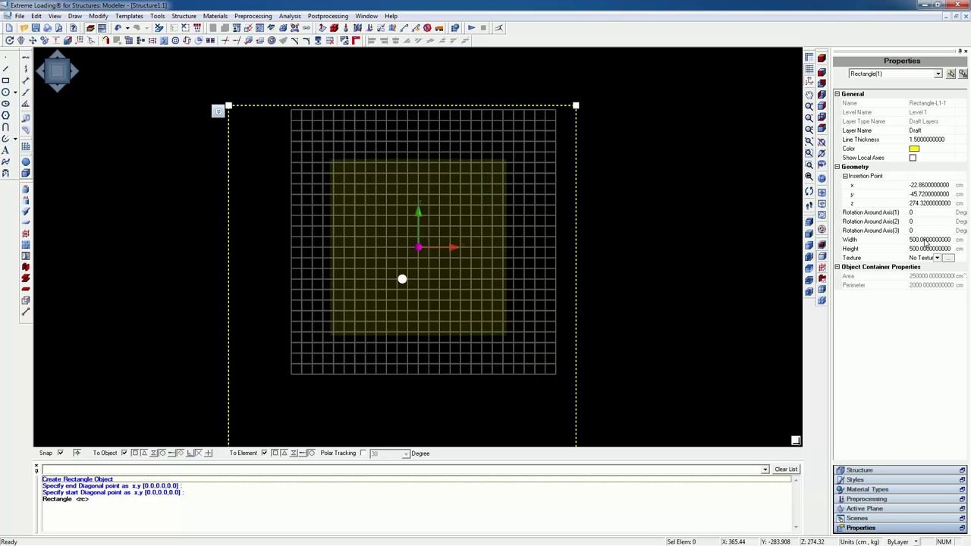
- Convert the rectangle to a column, girder and slab structure, intersecting the created objects by the default priorities
scroll(682, 220, "down", 2)
middle_click_drag(681, 222, 646, 219)
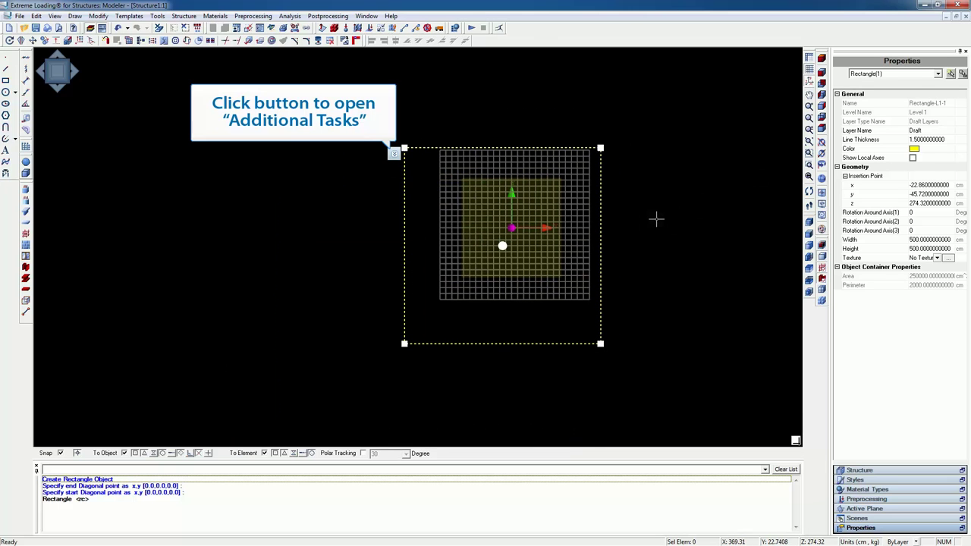
left_click(394, 154)
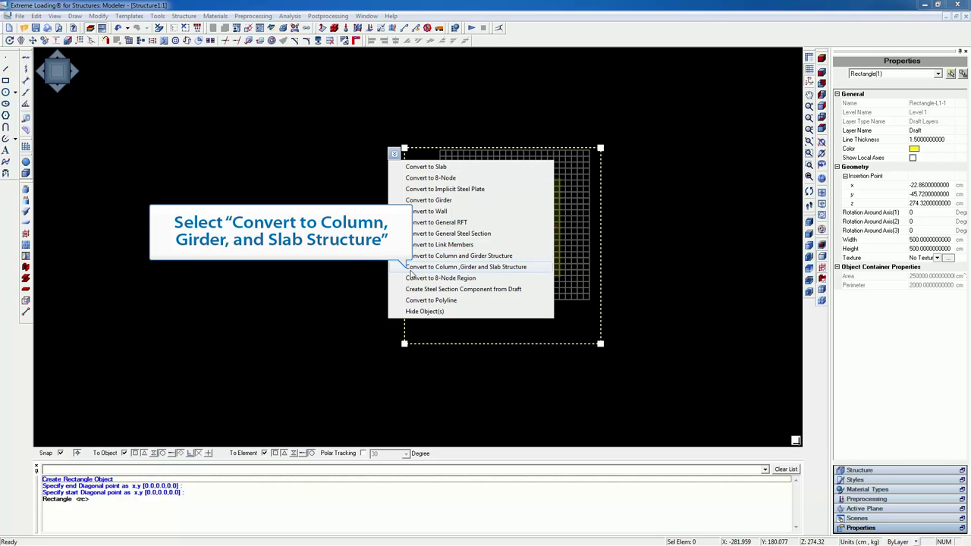
left_click(455, 267)
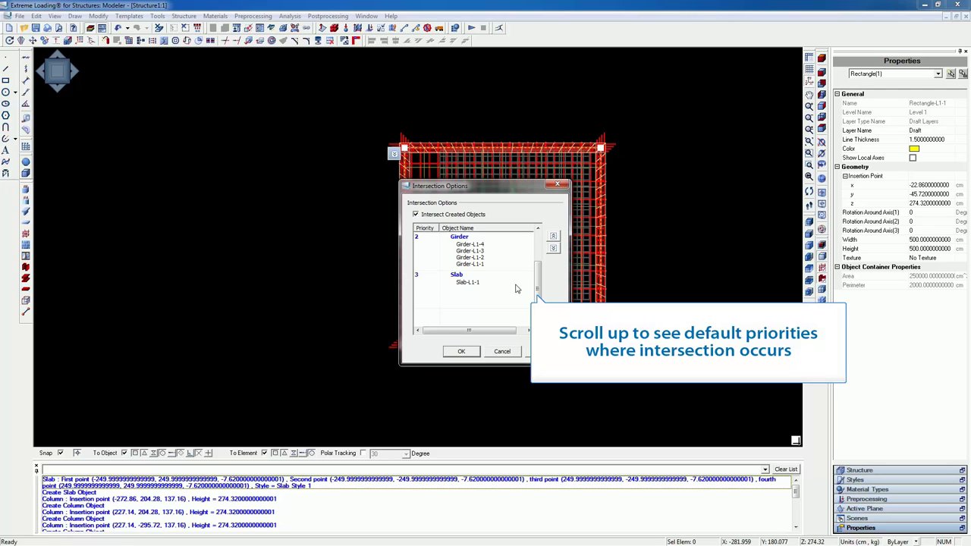
left_click_drag(538, 287, 540, 262)
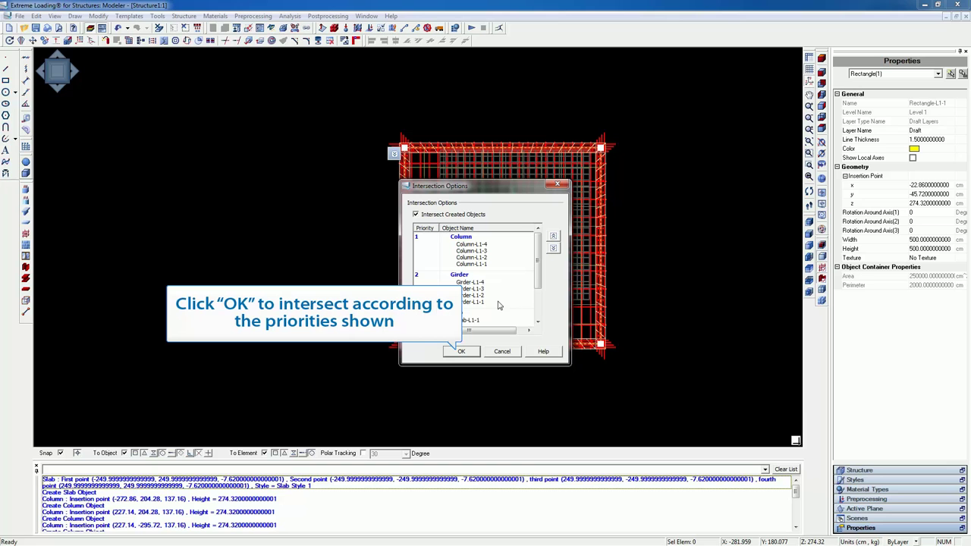
left_click(462, 352)
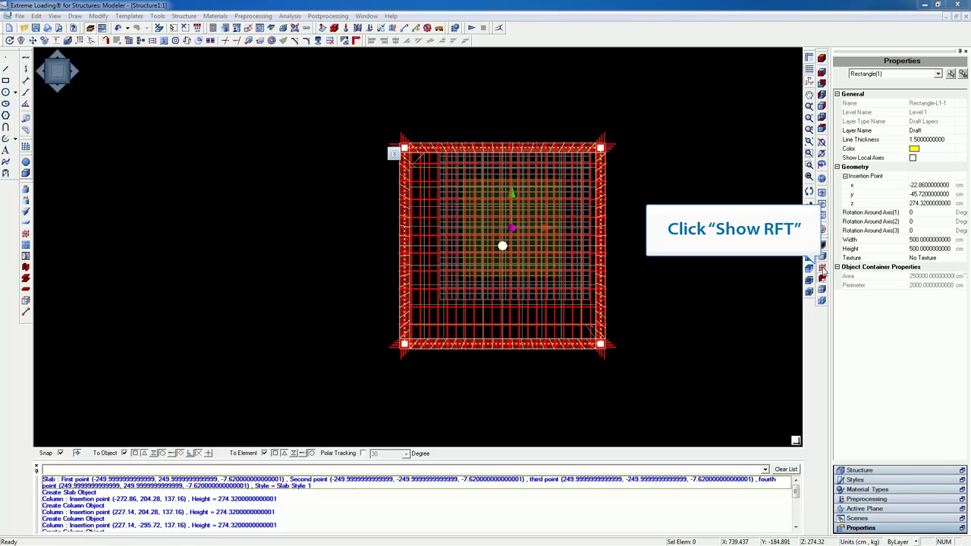
- Hide the reinforcement and display the structure as solids in an isometric view
left_click(822, 270)
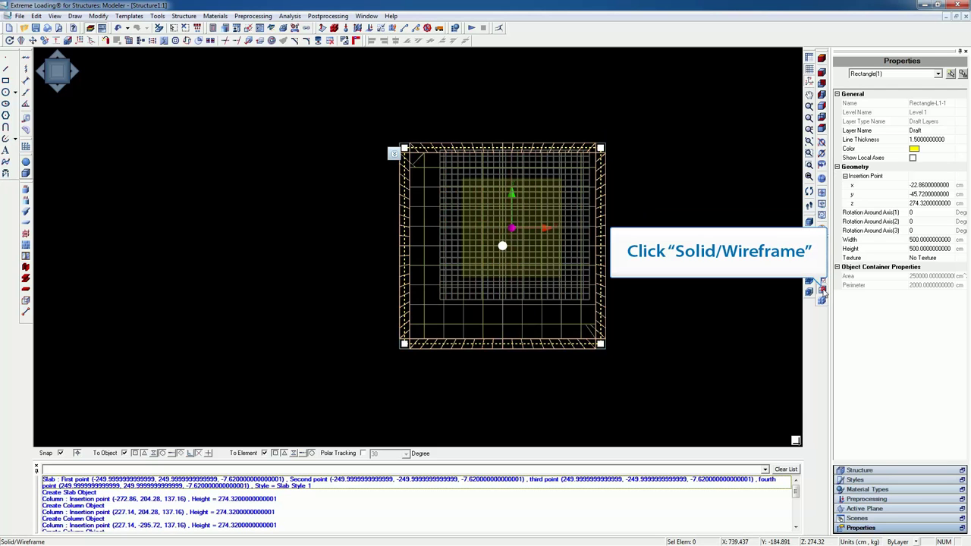
left_click(822, 292)
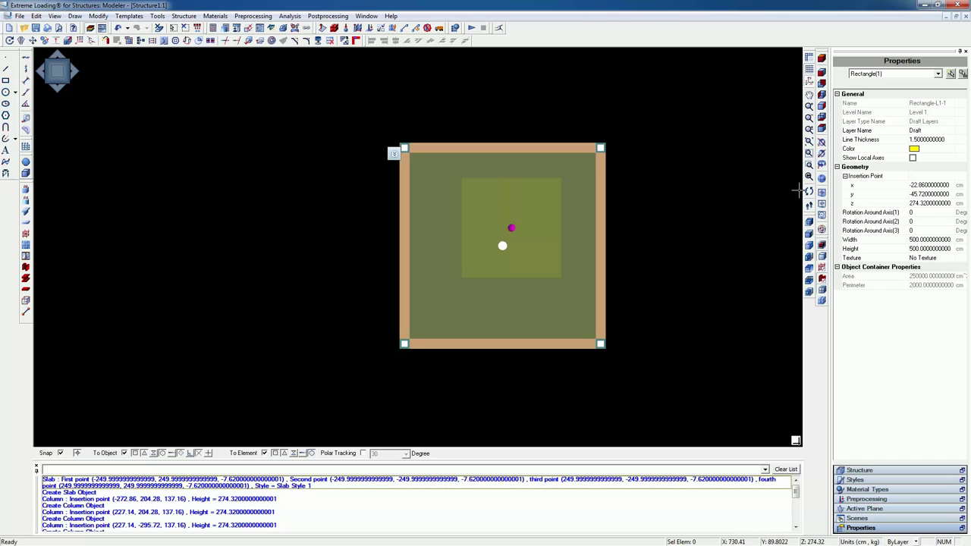
left_click(821, 59)
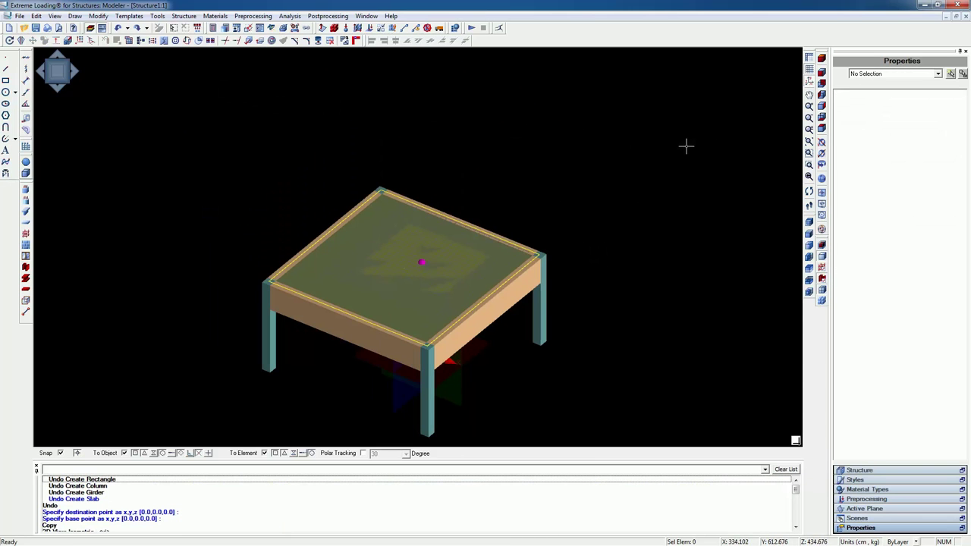
- Return to the top view and hide the Draft layer of Level 1
left_click(823, 129)
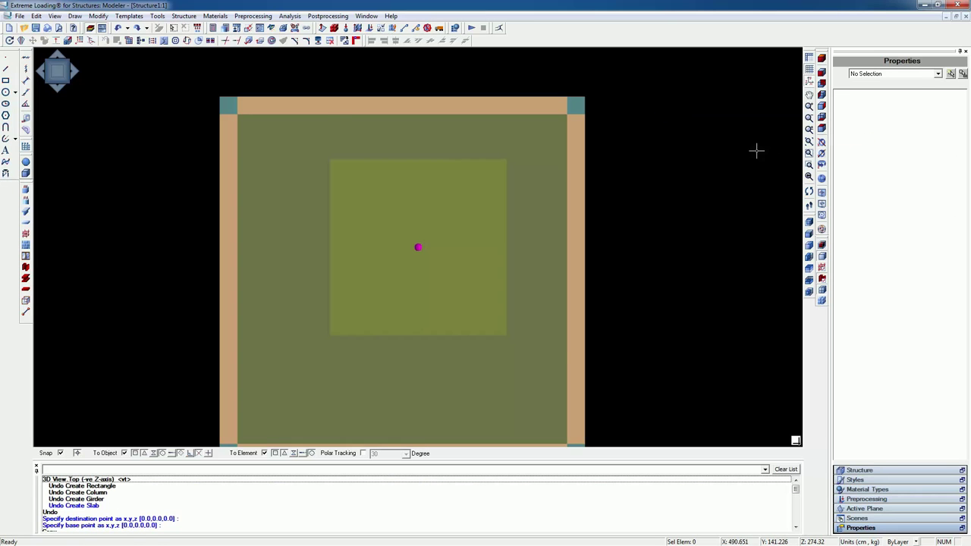
scroll(748, 154, "down", 2)
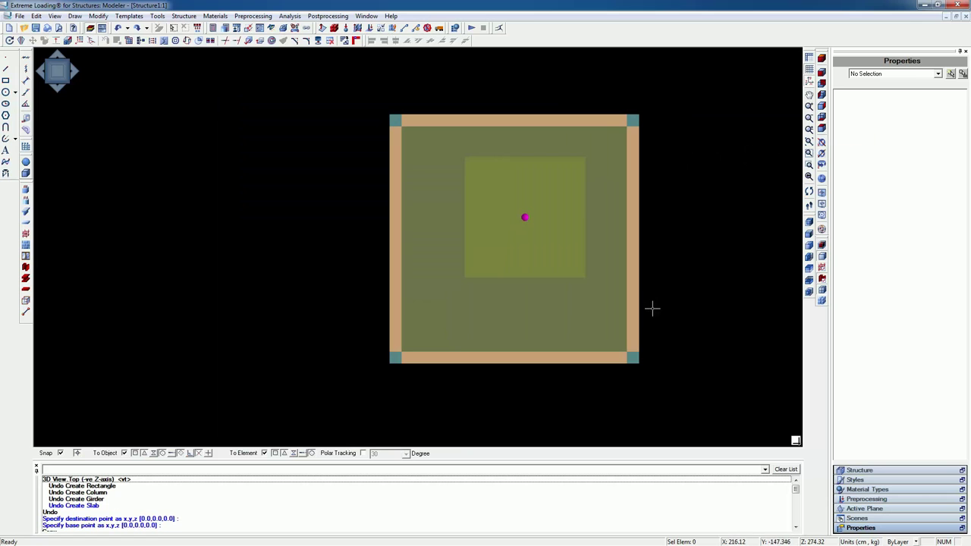
left_click(844, 471)
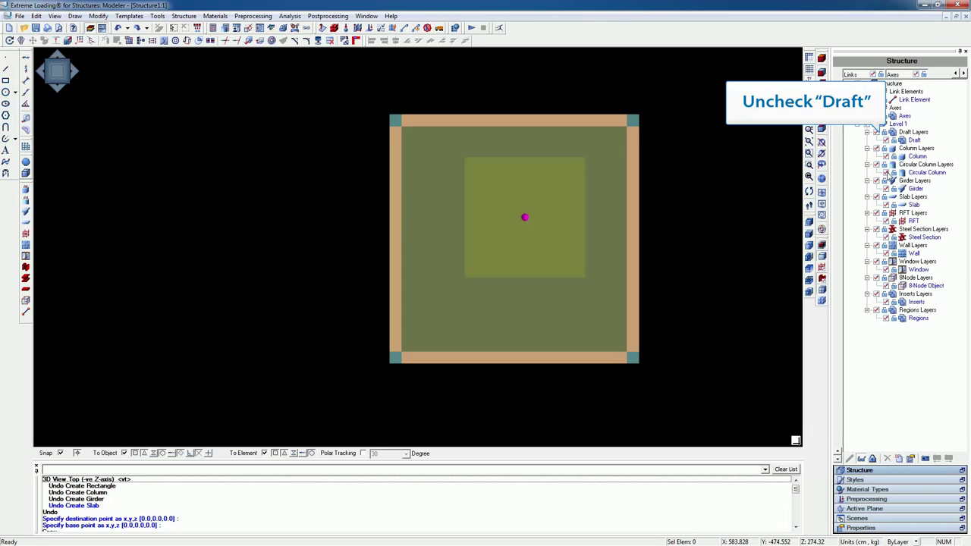
left_click(884, 141)
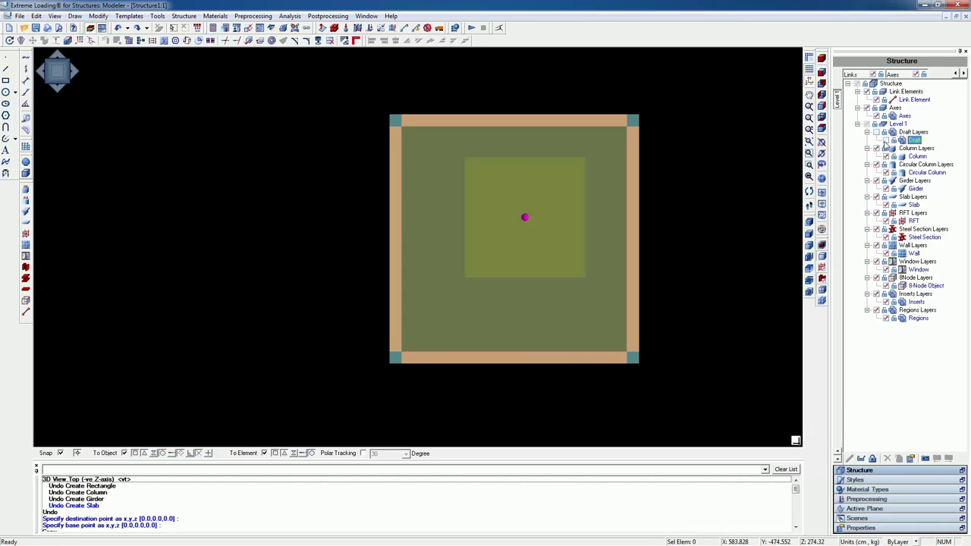
- Array the bay's upper-left column and left girder rectangularly with 6 items in Y at a 500 cm offset
left_click_drag(395, 112, 374, 139)
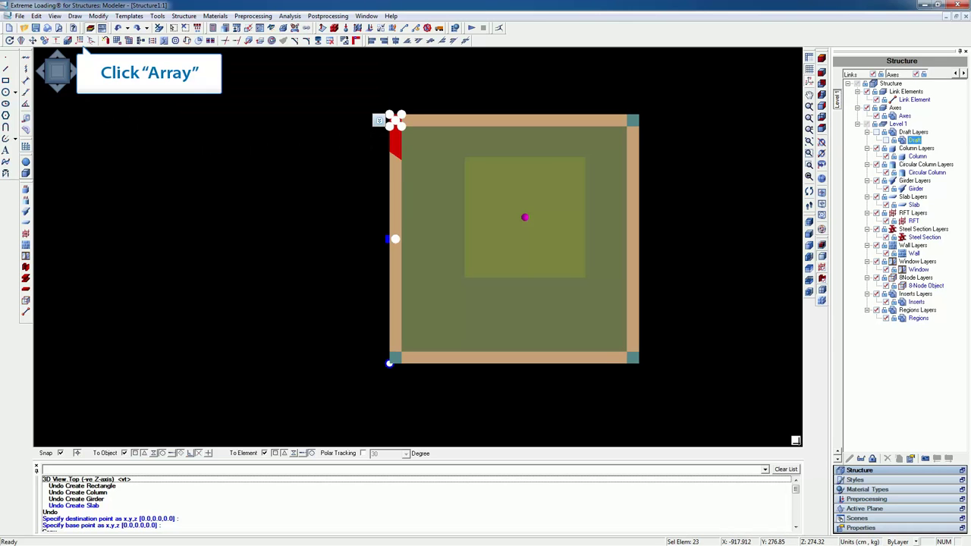
left_click(79, 42)
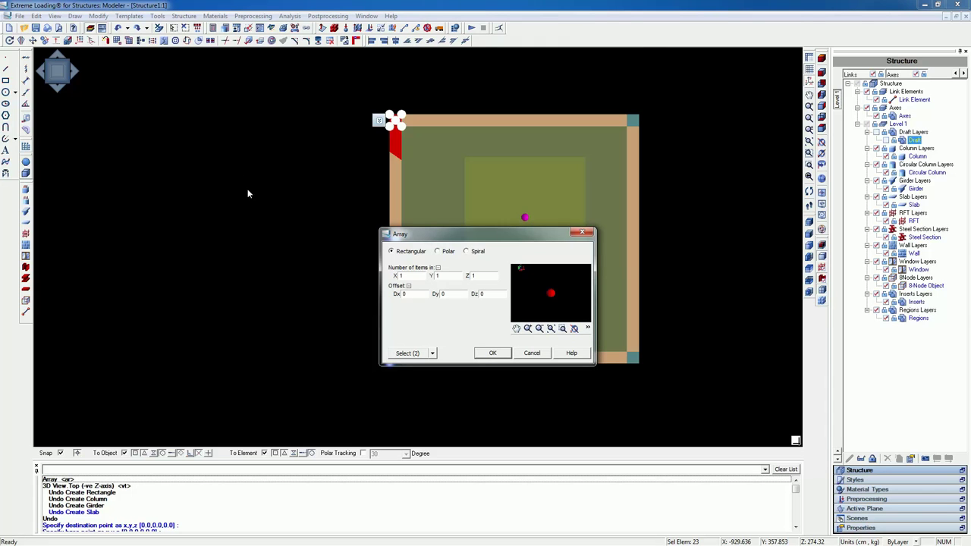
double_click(438, 277)
type("6")
double_click(445, 294)
double_click(448, 293)
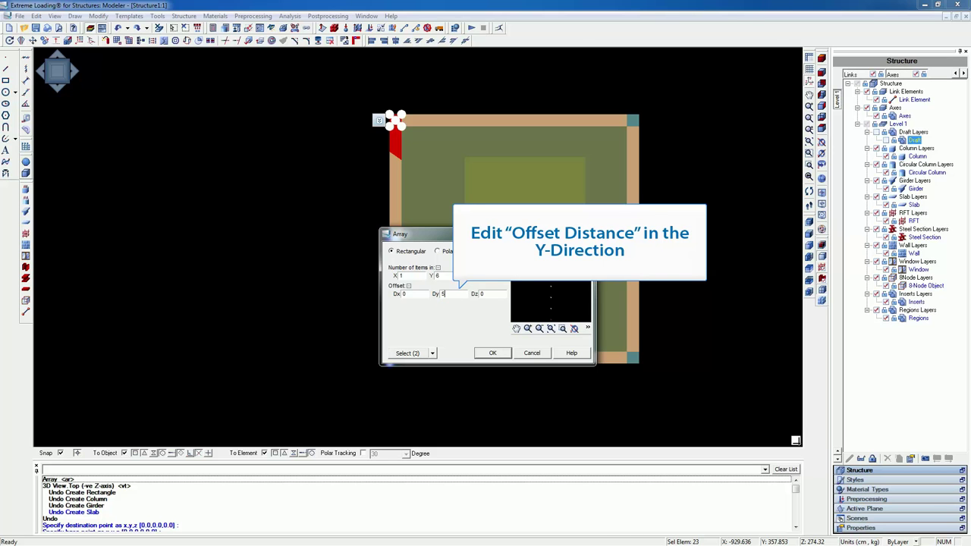
type("500")
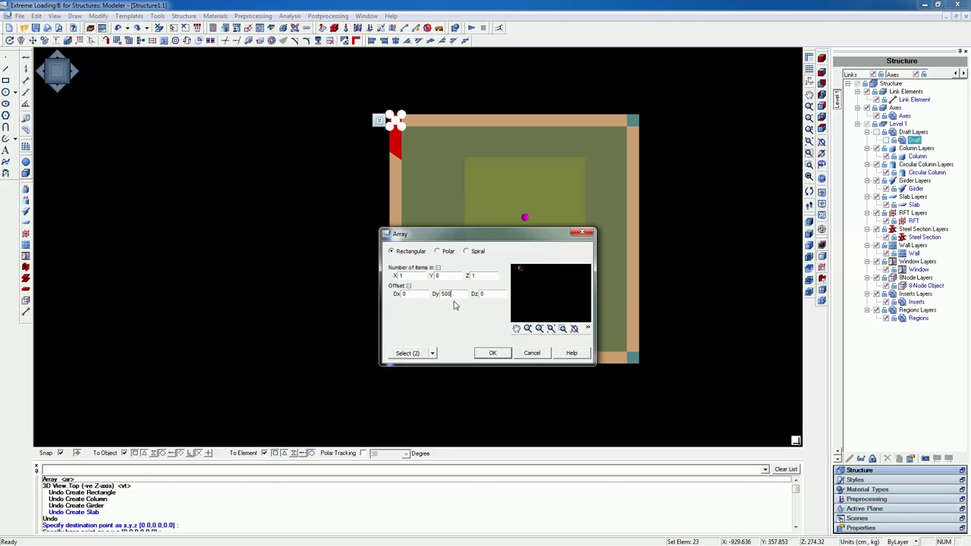
left_click(490, 353)
scroll(486, 350, "down", 3)
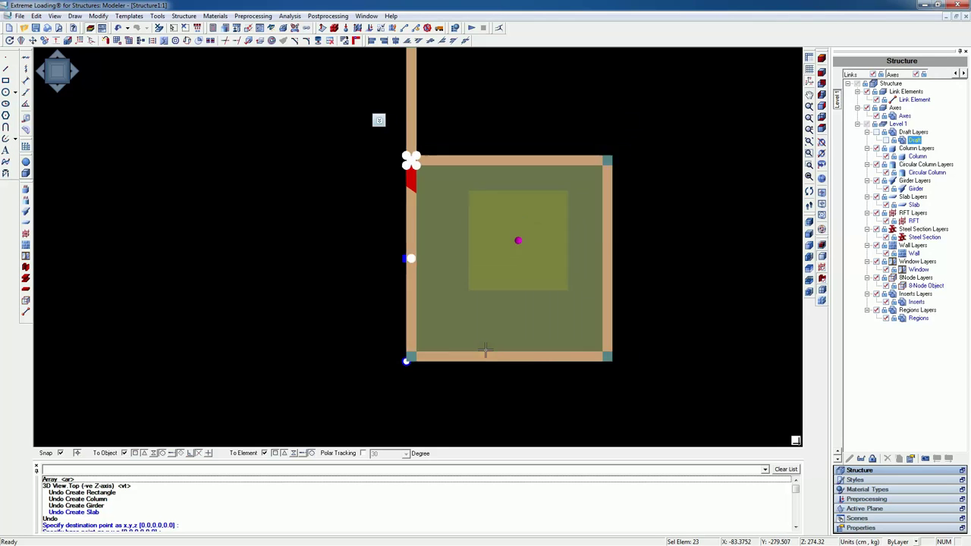
scroll(486, 351, "down", 4)
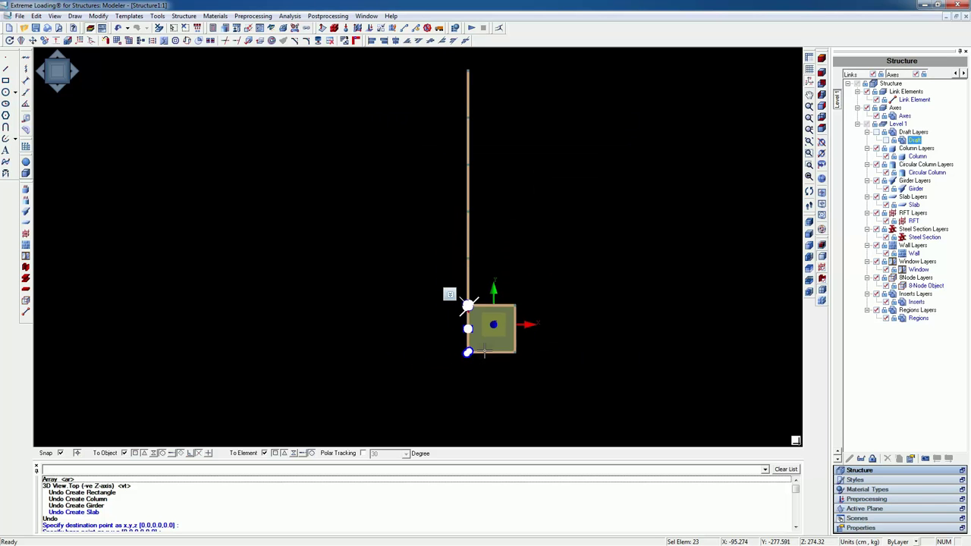
- Array the bay's upper-right column, top and right girders and slab as 6 by 6 items, with 500 cm offsets in X and Y
scroll(484, 351, "up", 3)
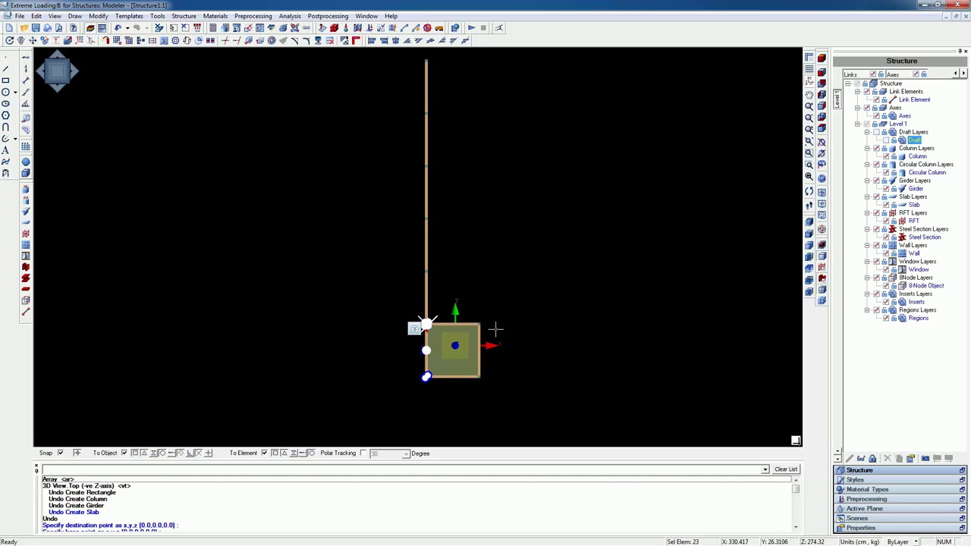
left_click_drag(499, 315, 475, 332)
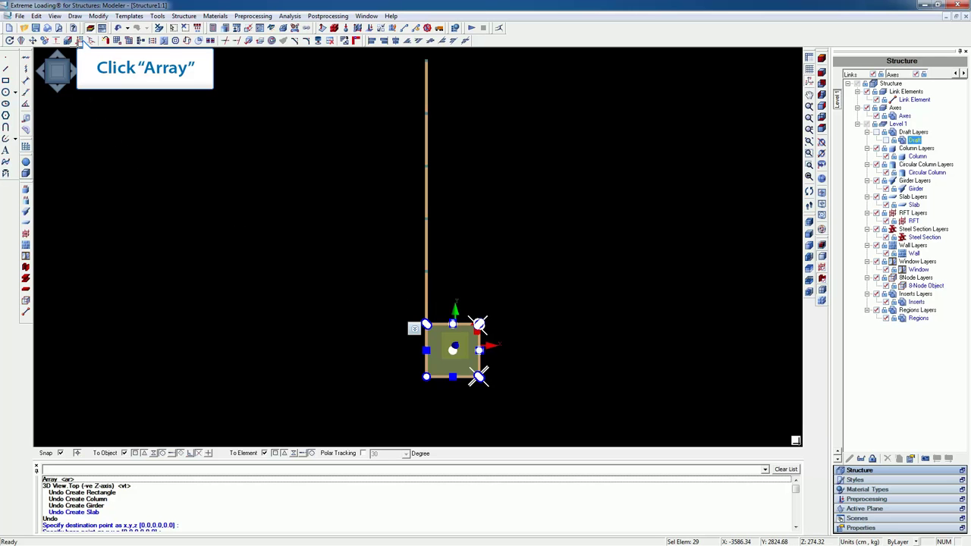
left_click(78, 40)
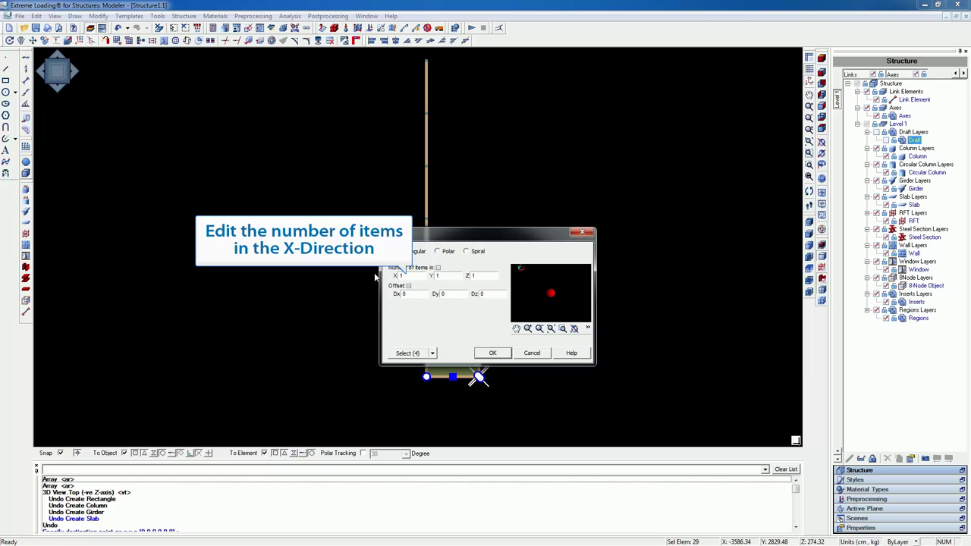
double_click(402, 275)
type("6")
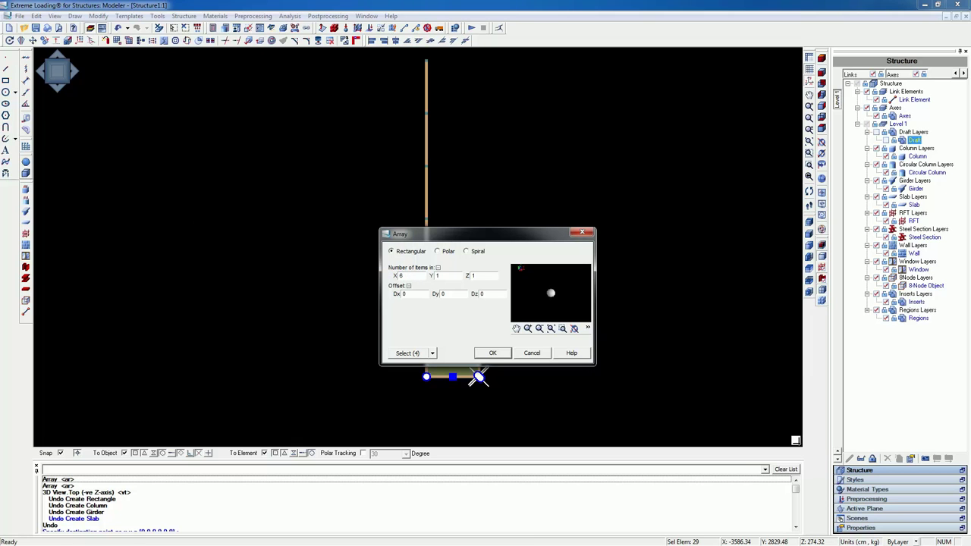
double_click(405, 294)
type("500")
double_click(443, 276)
double_click(446, 294)
left_click(489, 354)
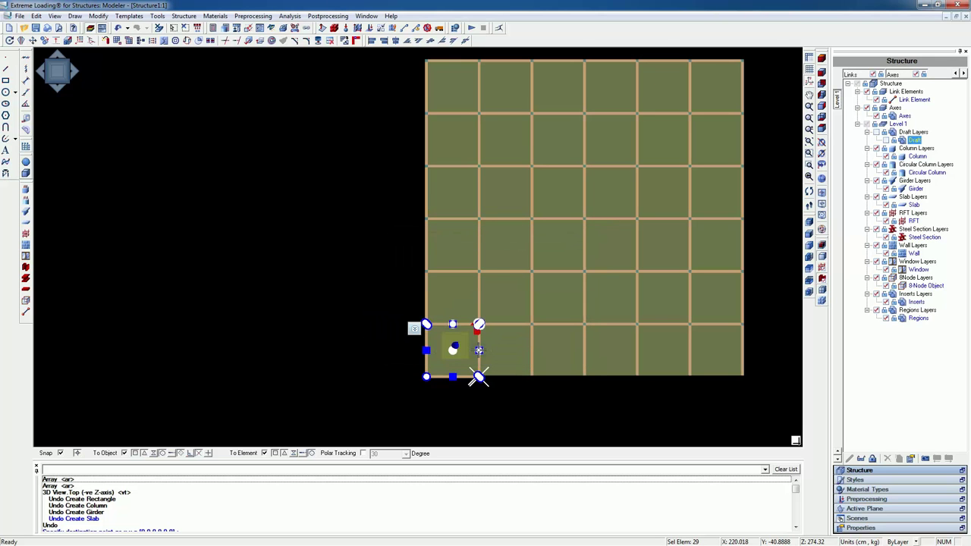
- Array the lower-left bay's bottom-right column and bottom girder rectangularly with 6 items in X at a 500 cm offset
scroll(505, 403, "up", 2)
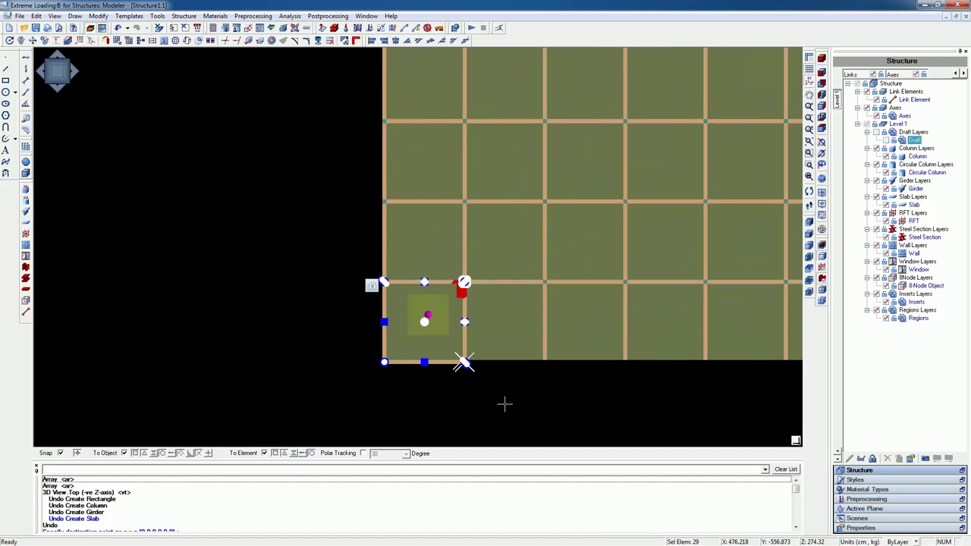
scroll(505, 403, "up", 2)
key("Escape")
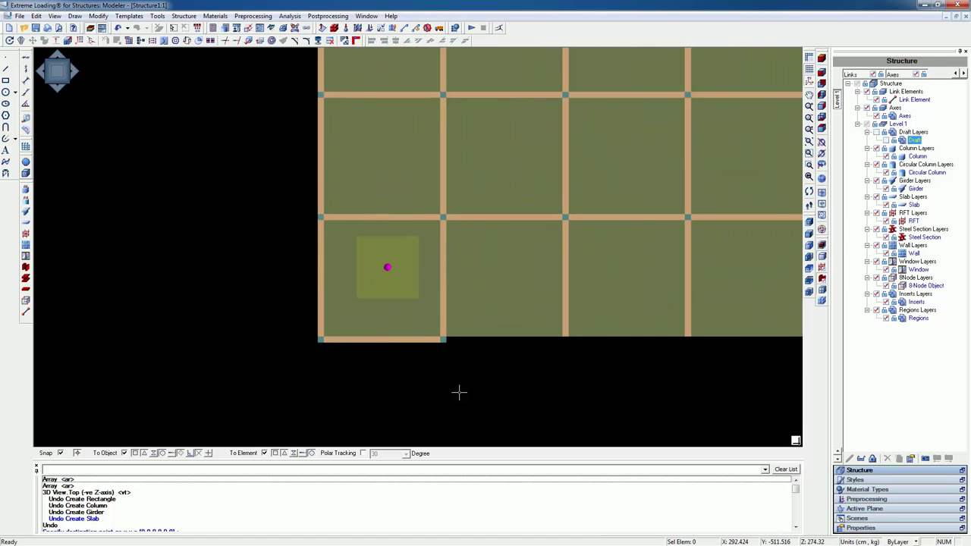
scroll(459, 392, "up", 1)
left_click_drag(456, 339, 418, 327)
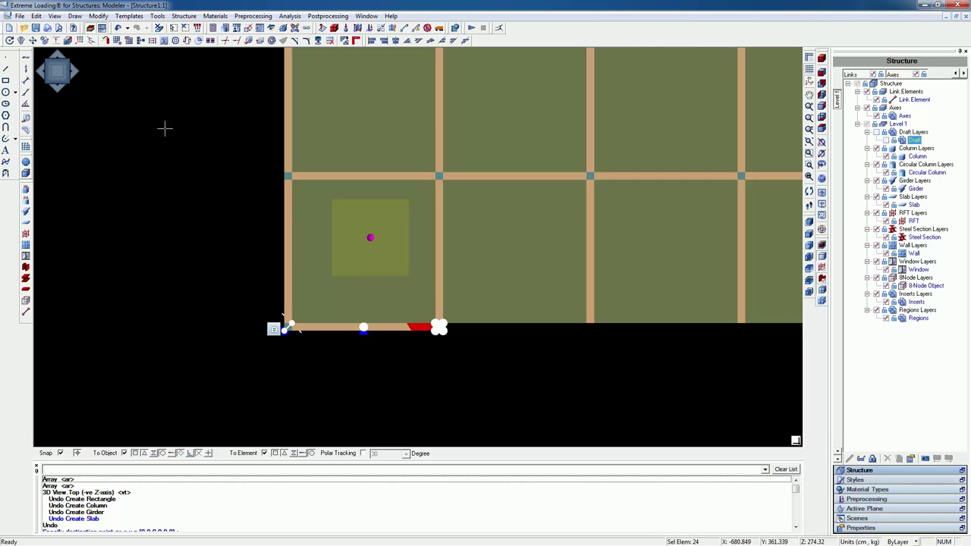
left_click(80, 40)
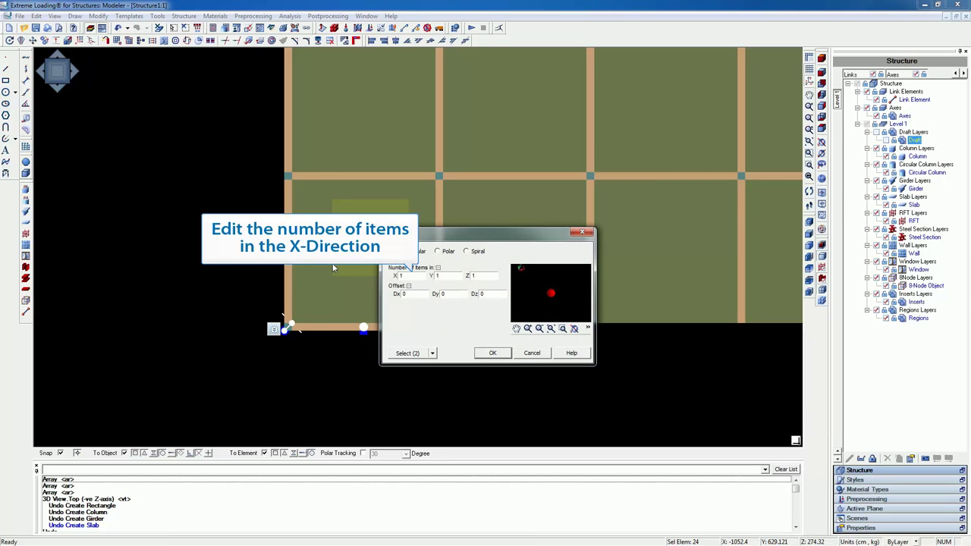
double_click(403, 274)
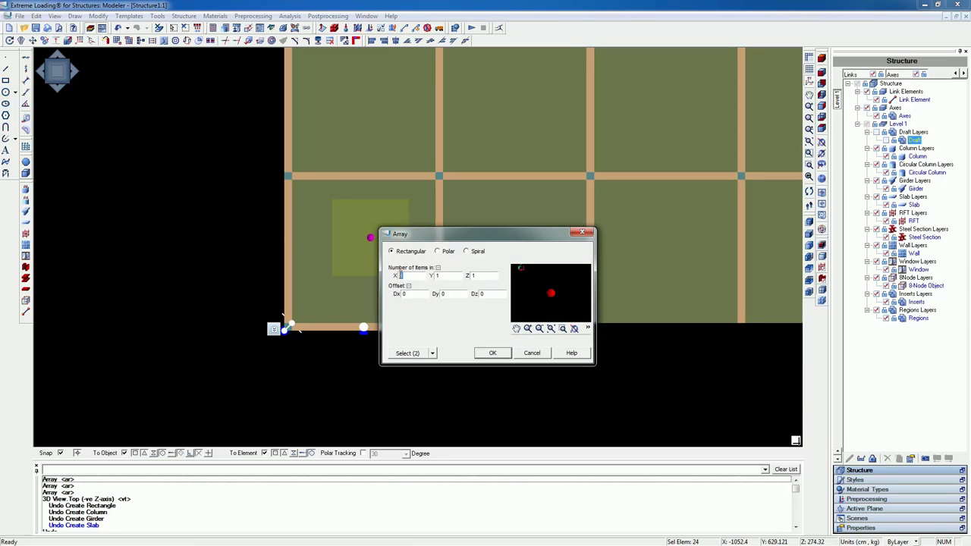
double_click(416, 294)
type("500")
left_click(490, 353)
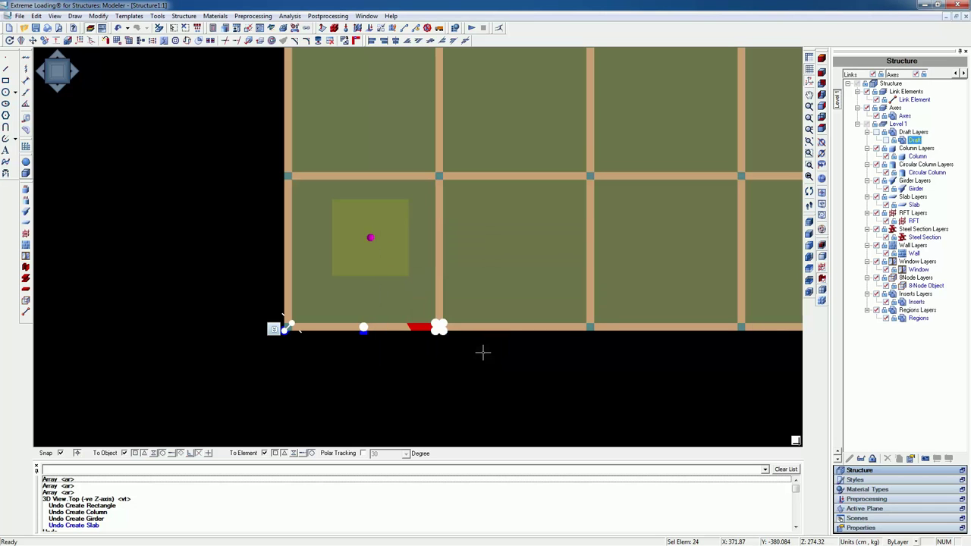
- Copy Level 1 and paste it into the structure as a level array of 5 levels
scroll(504, 340, "down", 3)
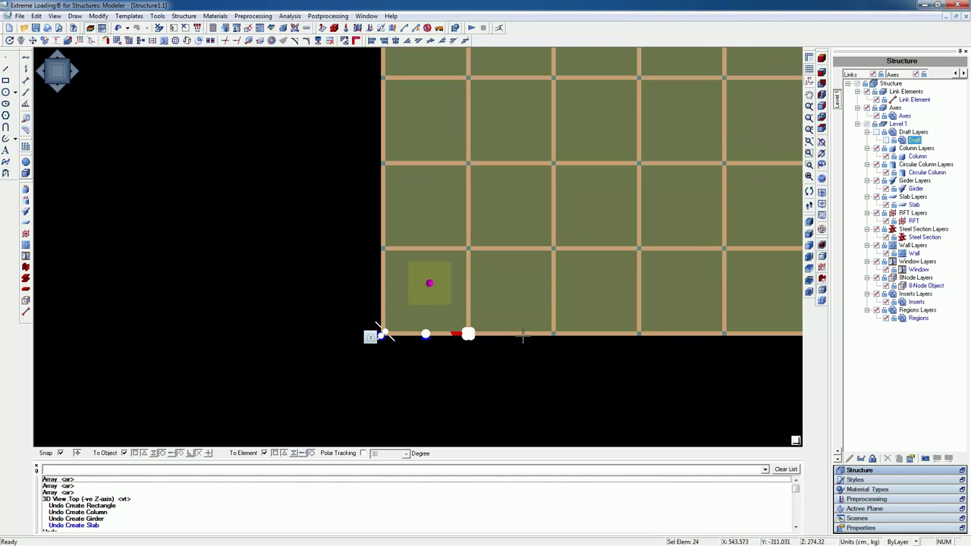
scroll(539, 326, "down", 3)
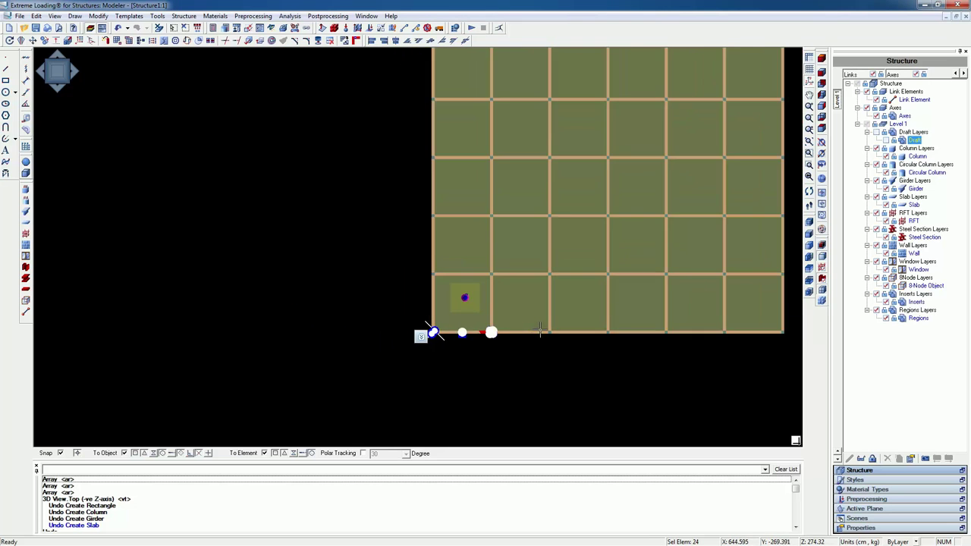
scroll(542, 340, "down", 5)
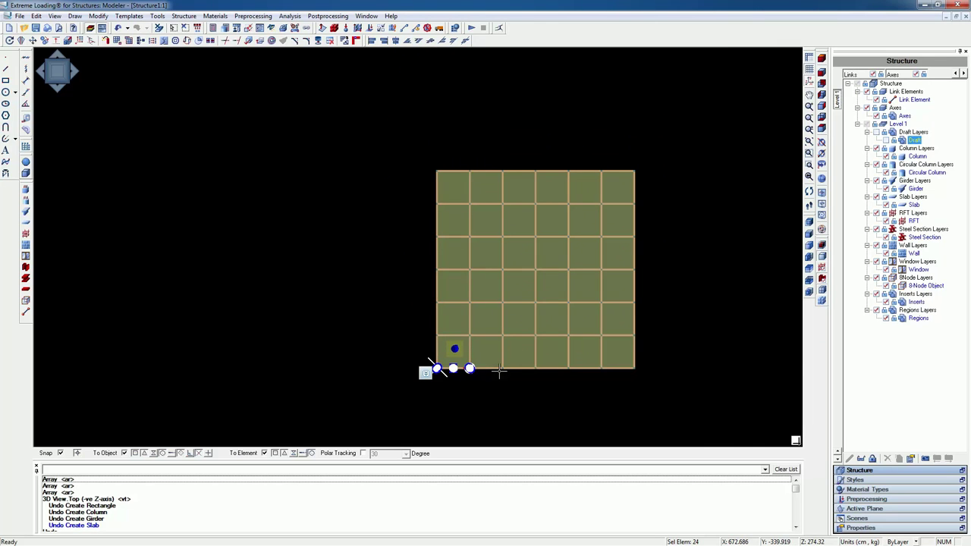
scroll(500, 371, "up", 1)
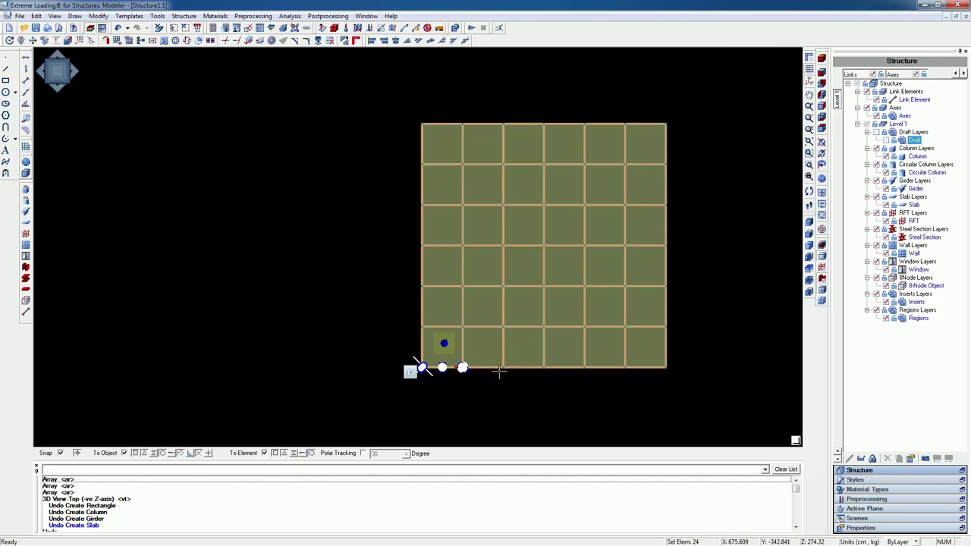
right_click(896, 126)
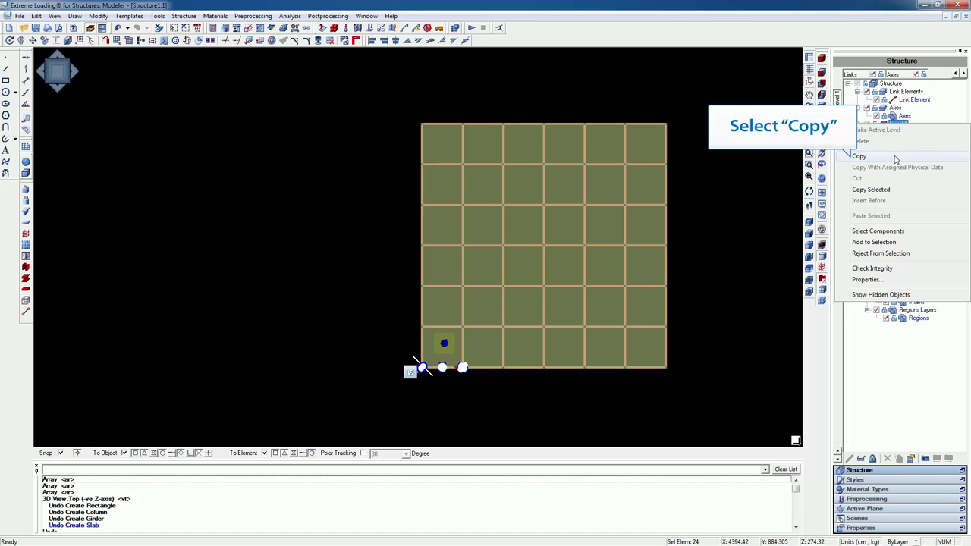
left_click(896, 157)
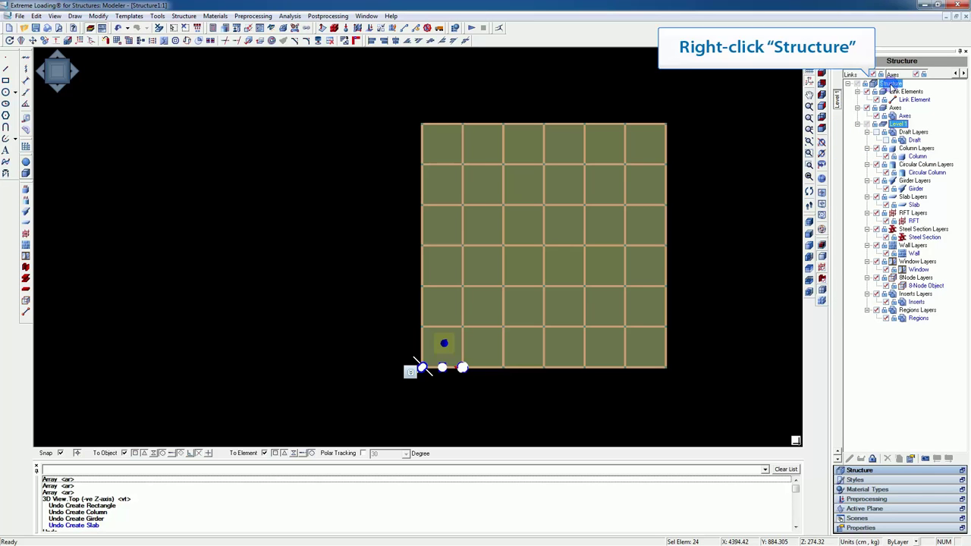
right_click(892, 84)
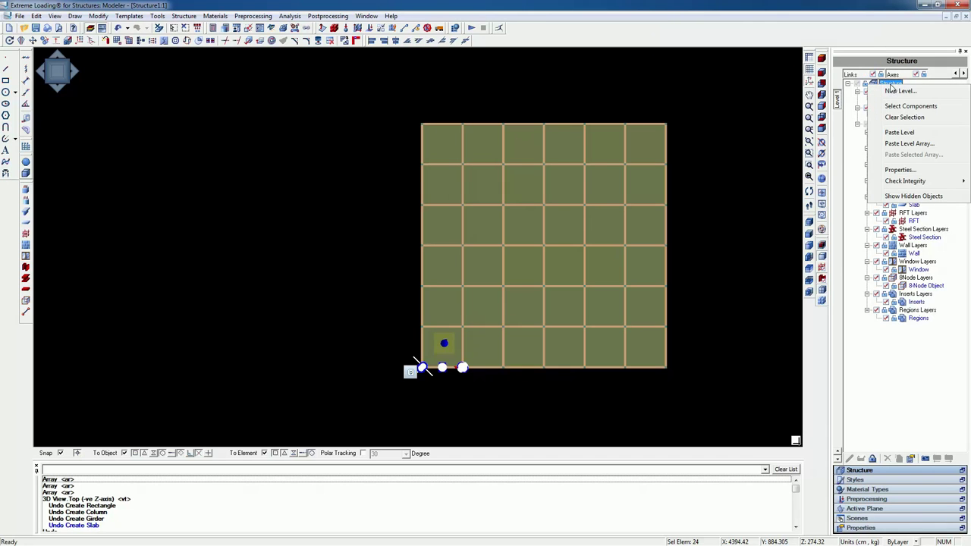
left_click(898, 144)
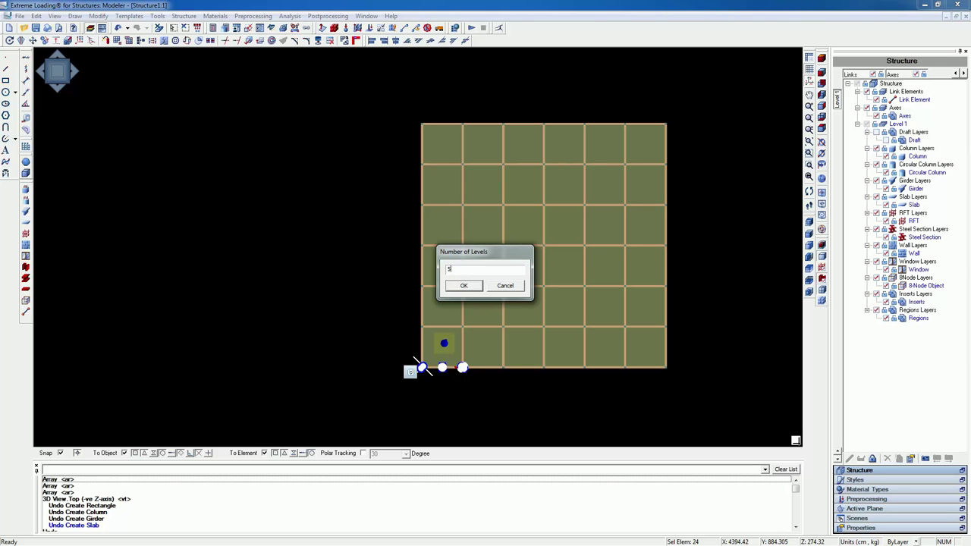
left_click(461, 286)
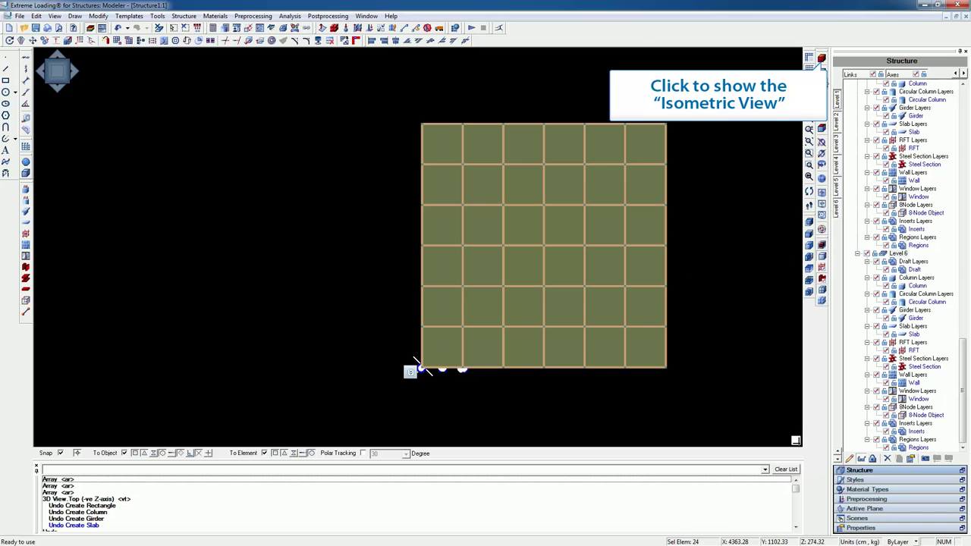
- Display the whole multi-storey building in the isometric view and clear the member selection
left_click(823, 61)
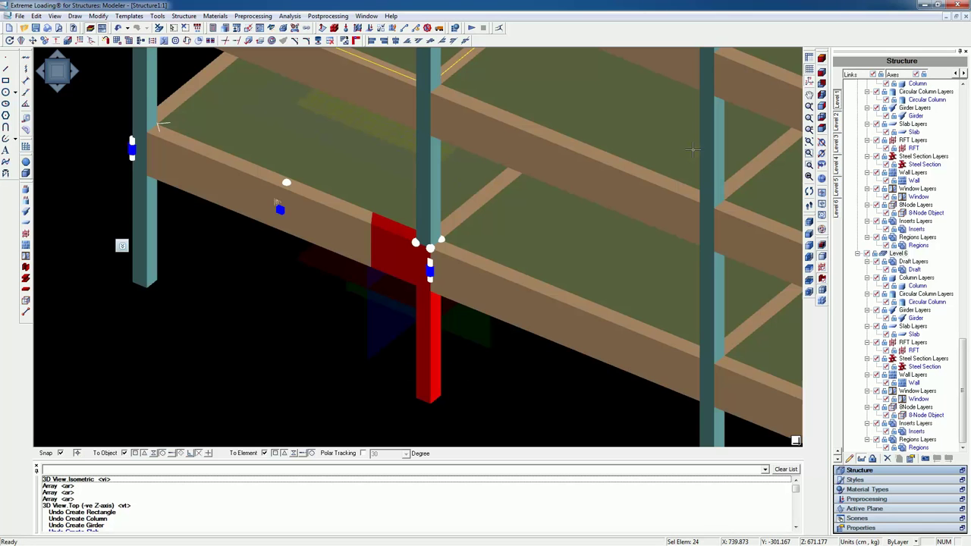
scroll(597, 212, "down", 5)
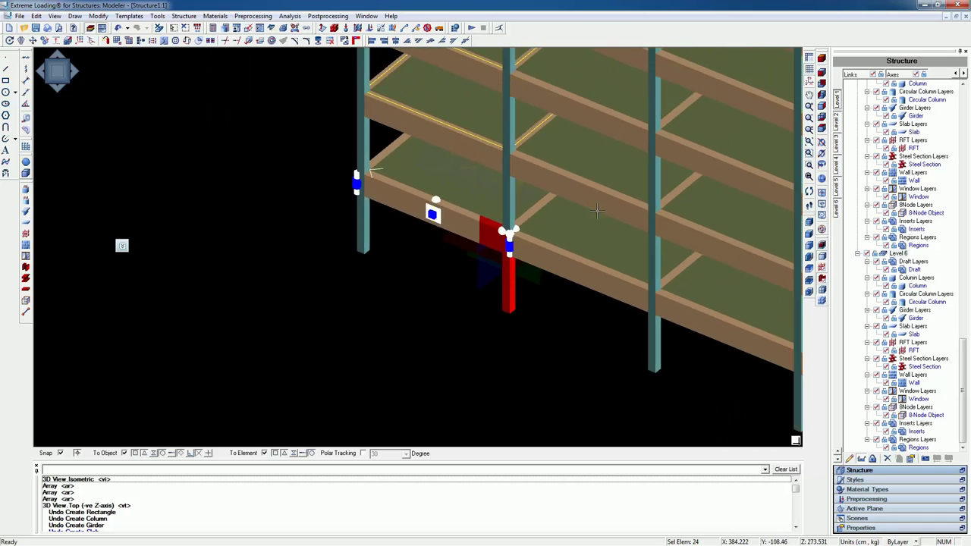
scroll(597, 212, "down", 5)
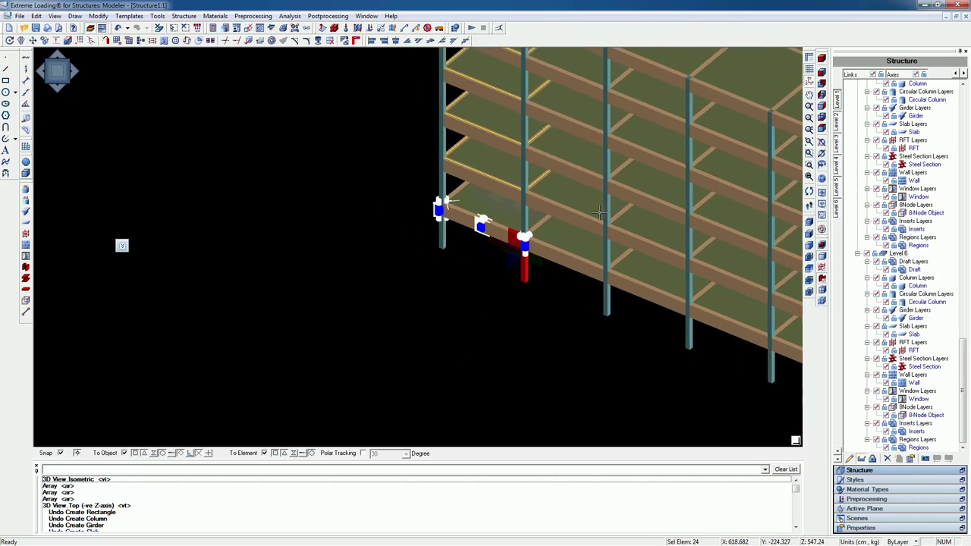
scroll(599, 213, "down", 5)
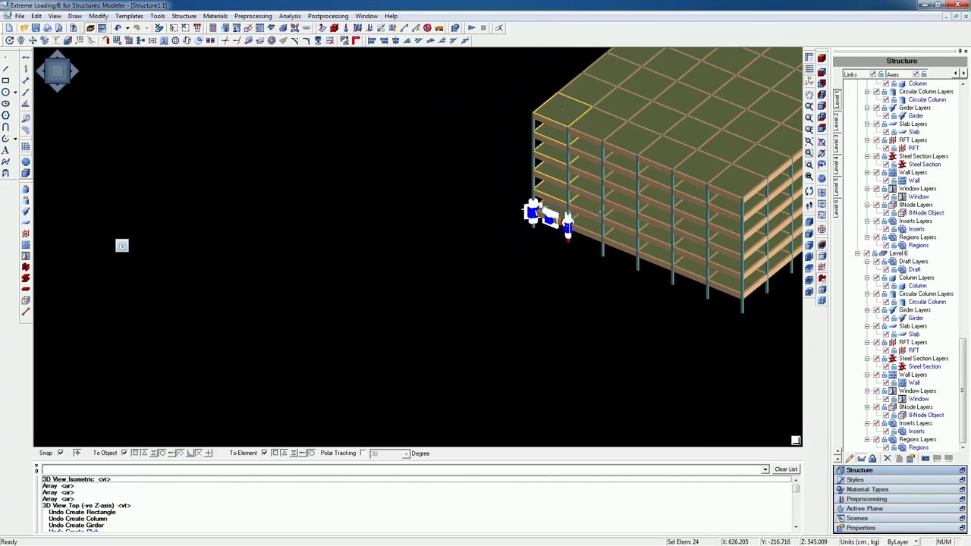
middle_click_drag(603, 211, 512, 228)
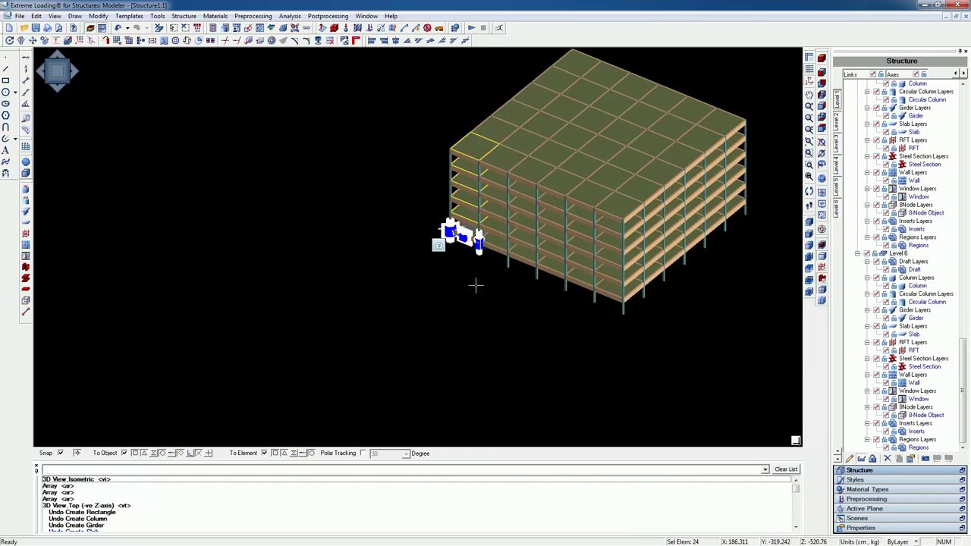
key("Escape")
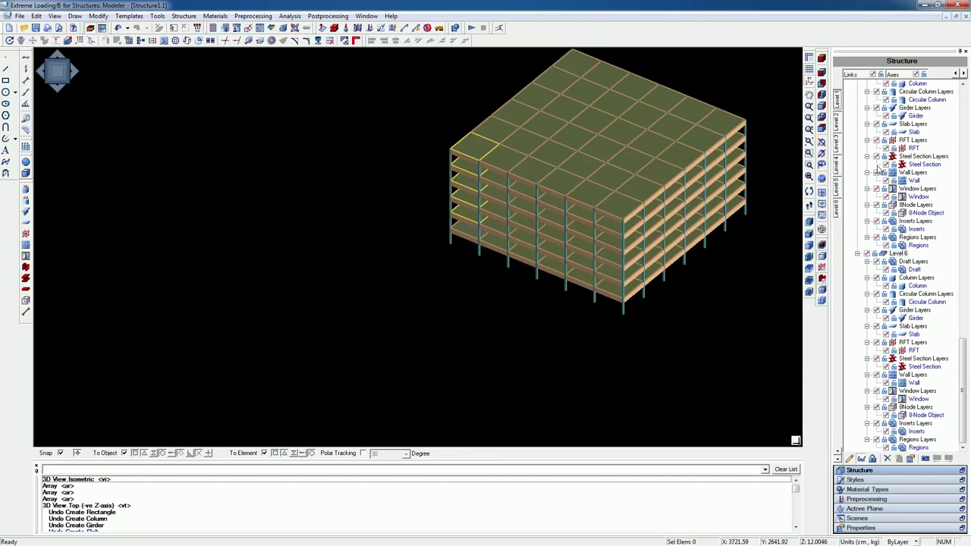
- Turn off the Draft Layers for all levels of the structure at once
left_click(955, 74)
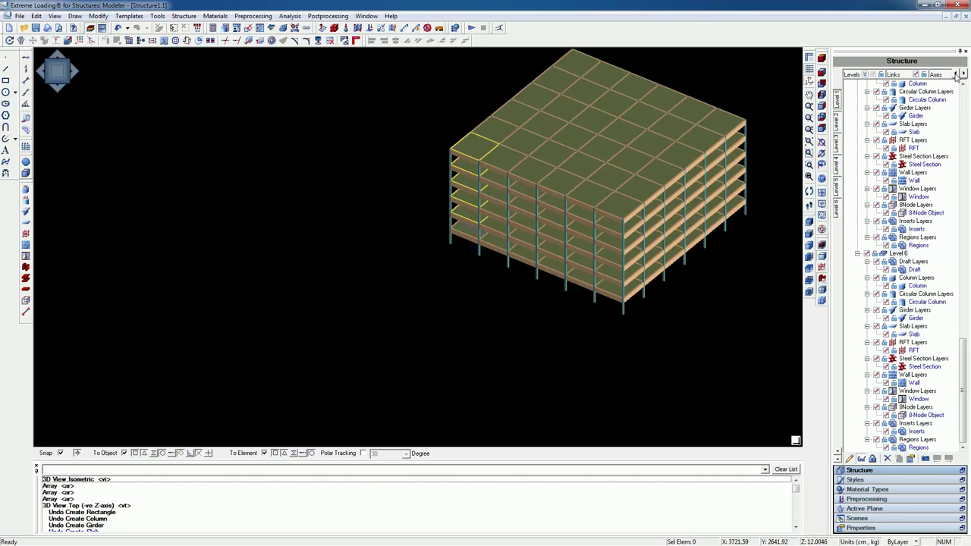
left_click(866, 75)
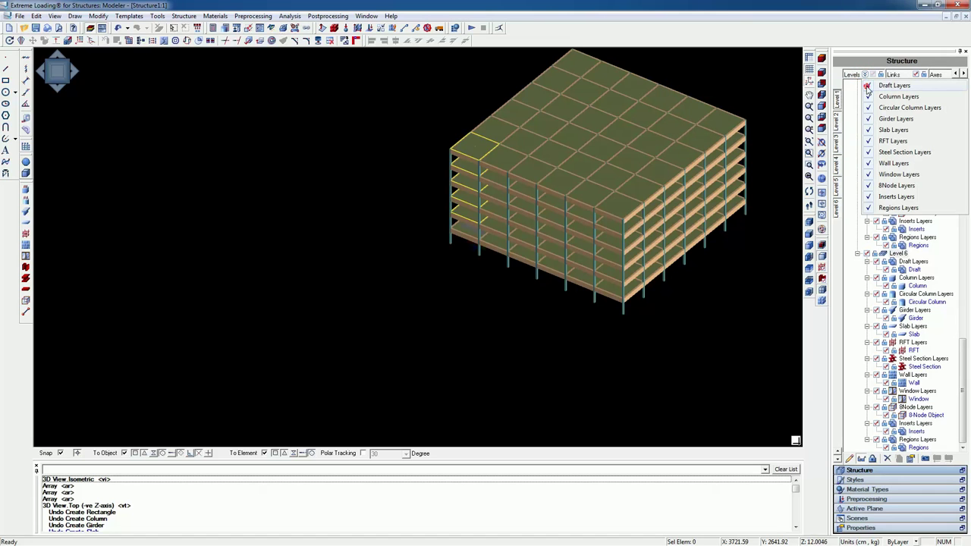
left_click(868, 86)
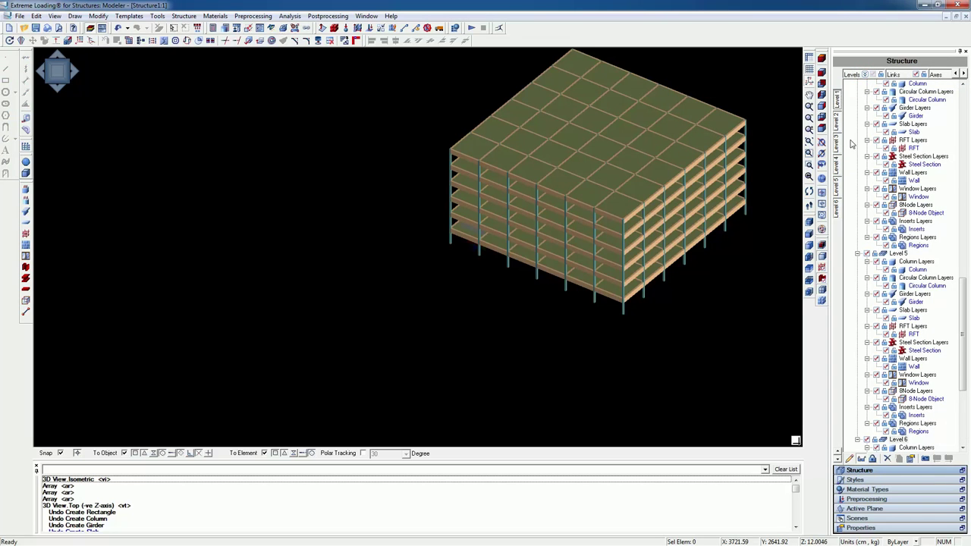